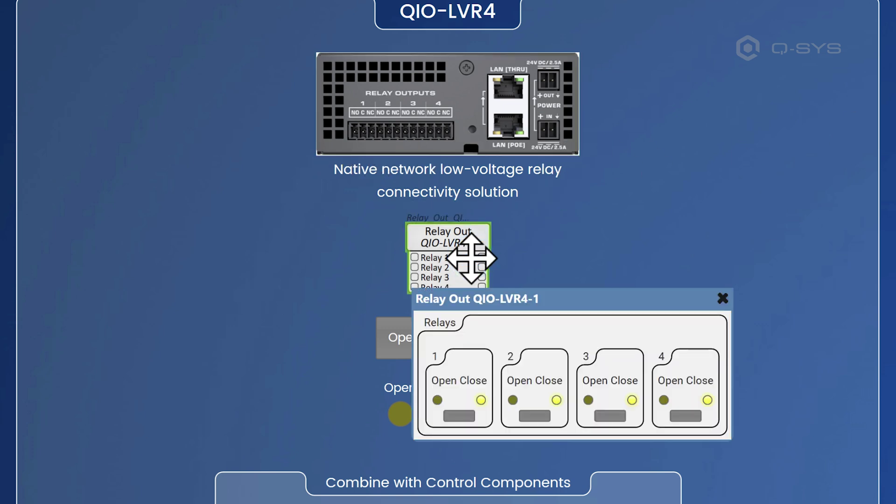
Start emulating the design with the Relay Out panel placed beside the device image.
left_click_drag(568, 294, 658, 143)
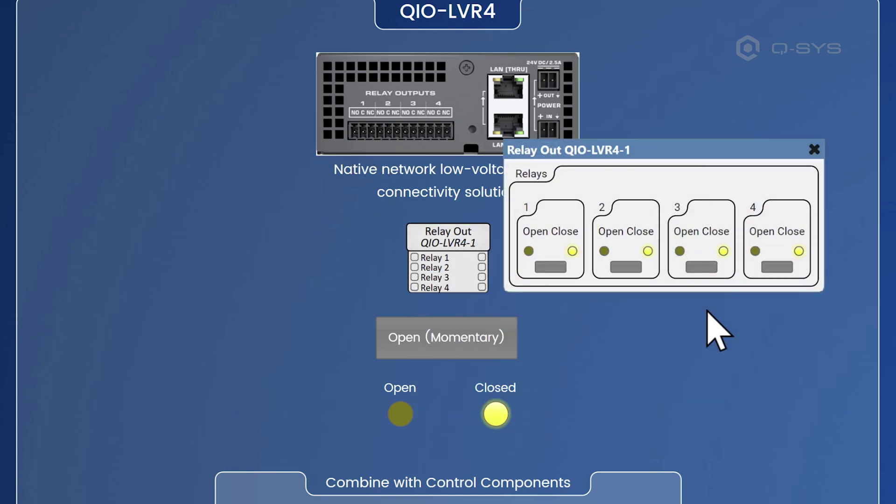
key("F5")
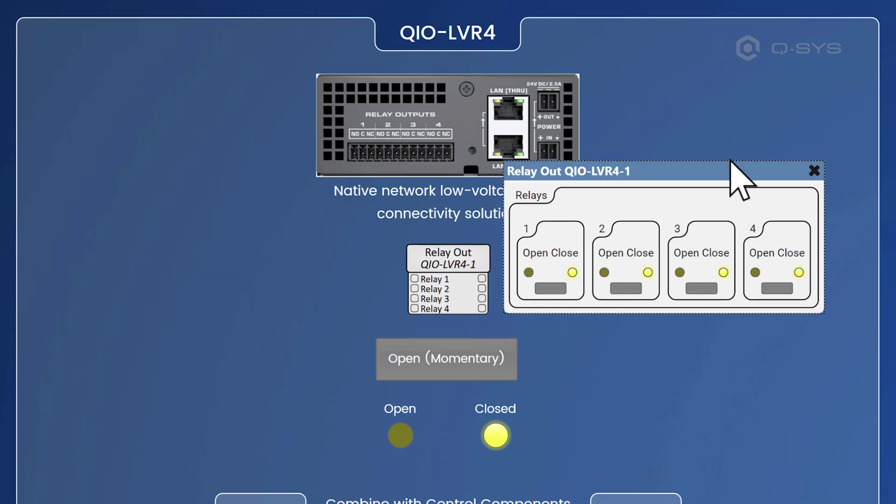
left_click_drag(712, 171, 821, 101)
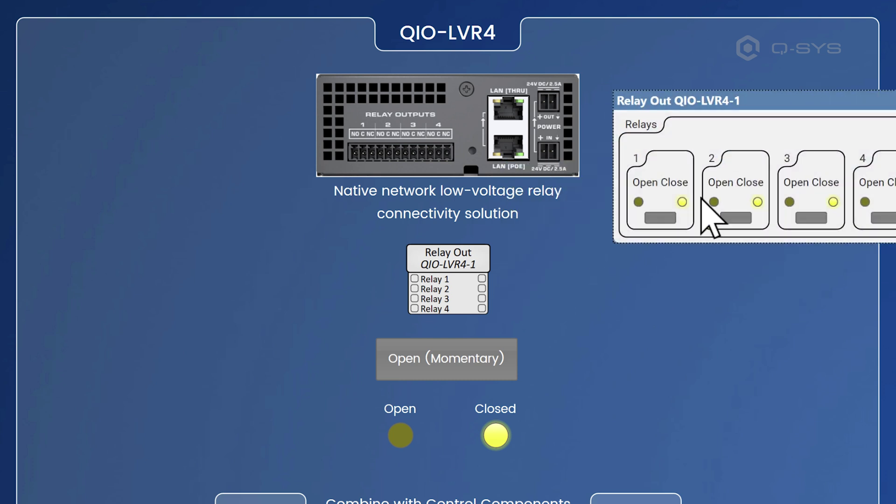
Pulse relays 1 and 2 twice each, then momentarily open relay 1 from the schematic control.
left_click(660, 218)
left_click(738, 218)
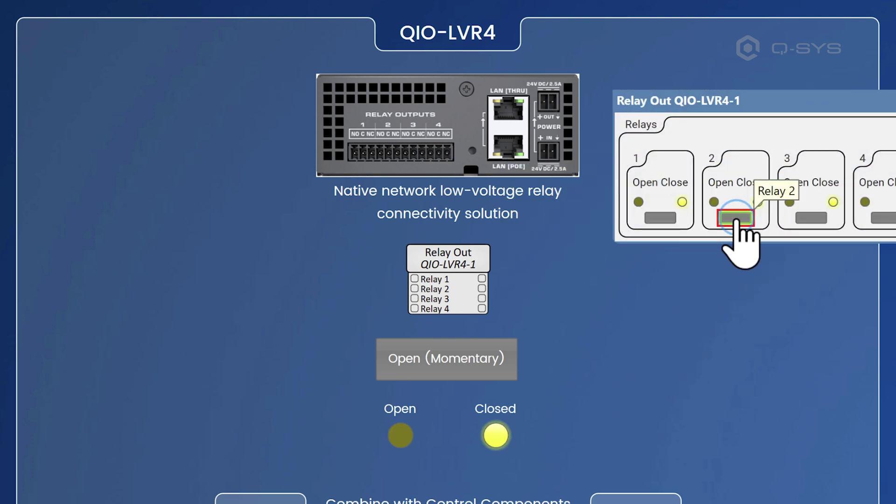
left_click(670, 219)
left_click(736, 218)
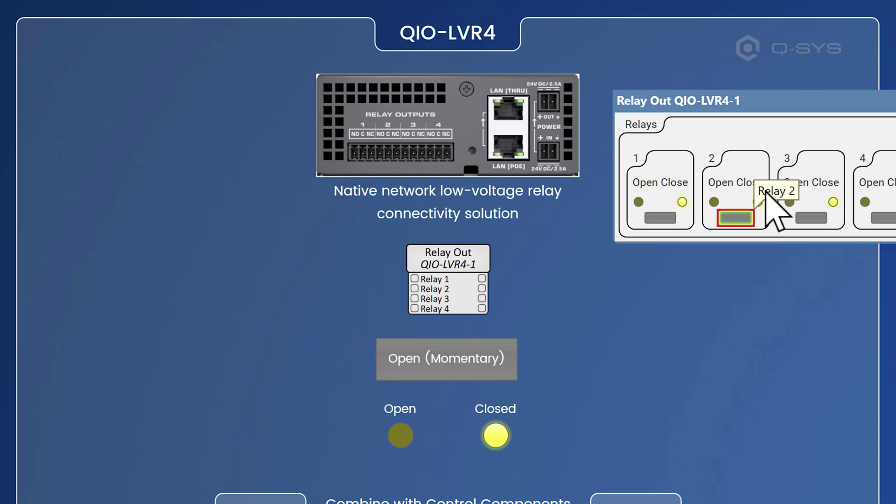
left_click(496, 359)
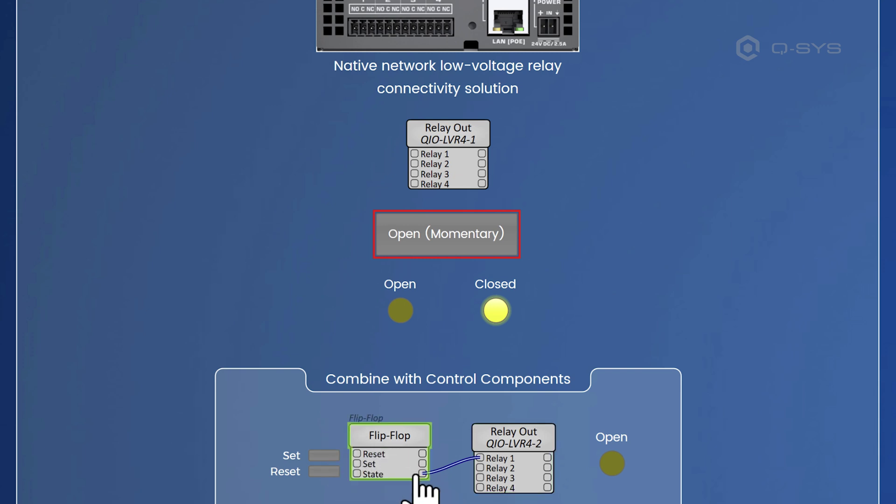
Wire Flip-Flop State to Relay 1 of QIO-LVR4-2, then Set to open it and Reset to close it.
mouse_move(422, 474)
left_click_drag(423, 474, 481, 458)
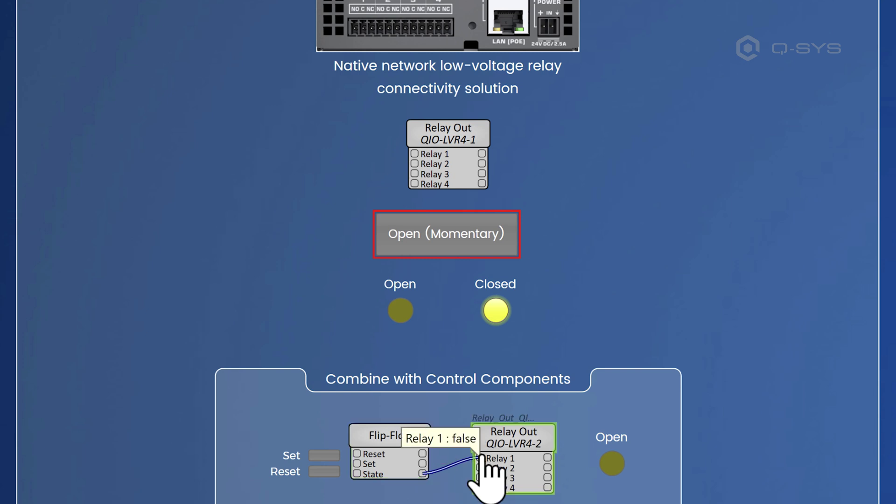
left_click(329, 456)
mouse_move(616, 466)
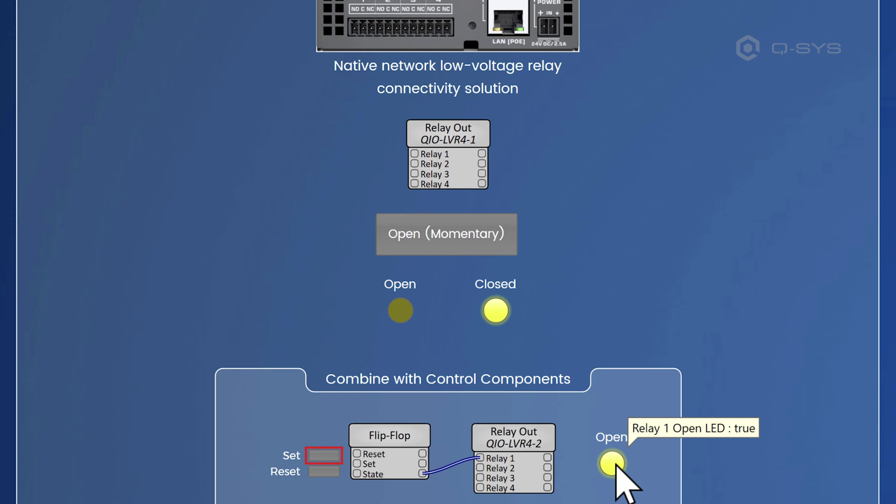
left_click(326, 472)
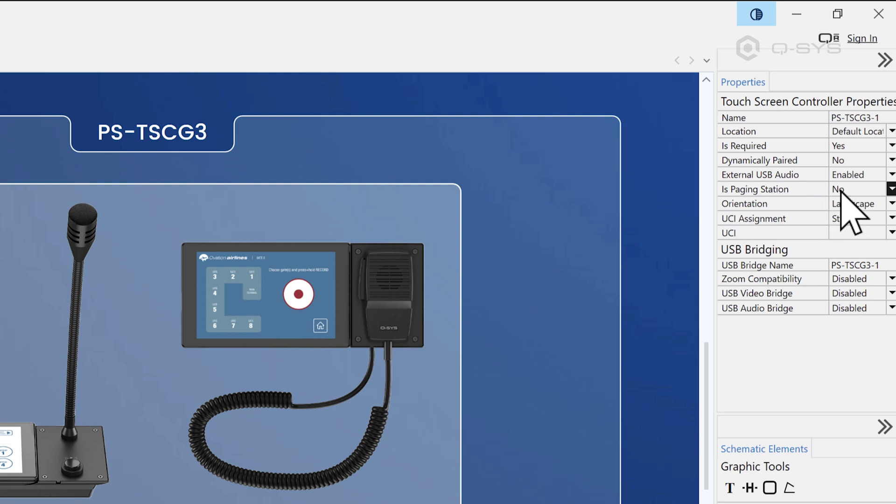
Open the Is Paging Station dropdown and expand PS-TSCG3-1 (TSC-70-G3) in the Inventory.
left_click(855, 190)
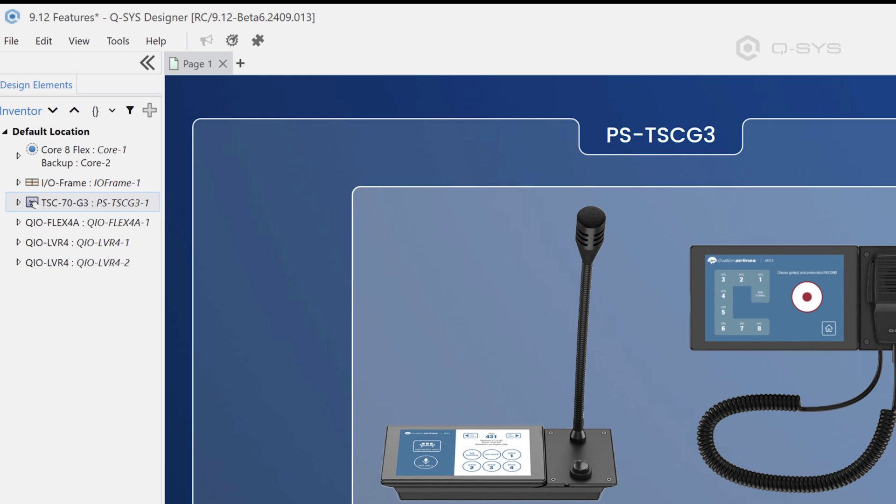
left_click(18, 203)
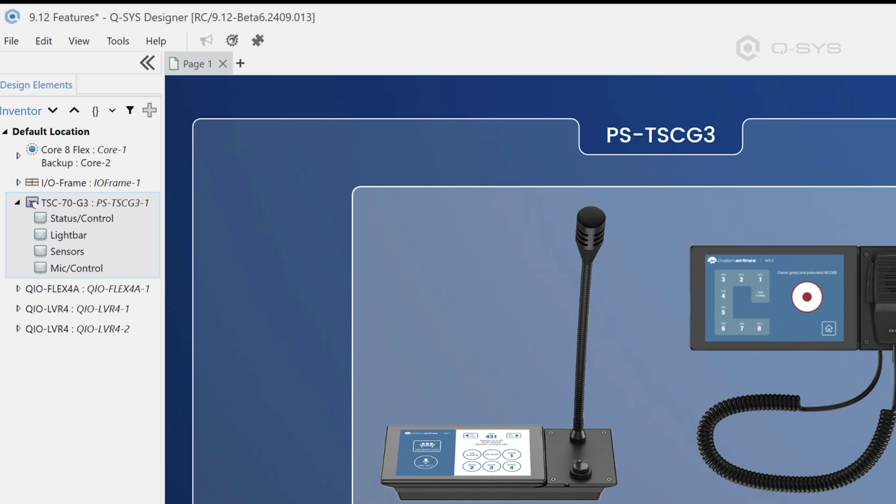
Place Mic/Control beside the router, wire it to the station input, and review its Microphone and Paging Control tabs.
left_click_drag(75, 264, 574, 503)
left_click_drag(366, 389, 368, 391)
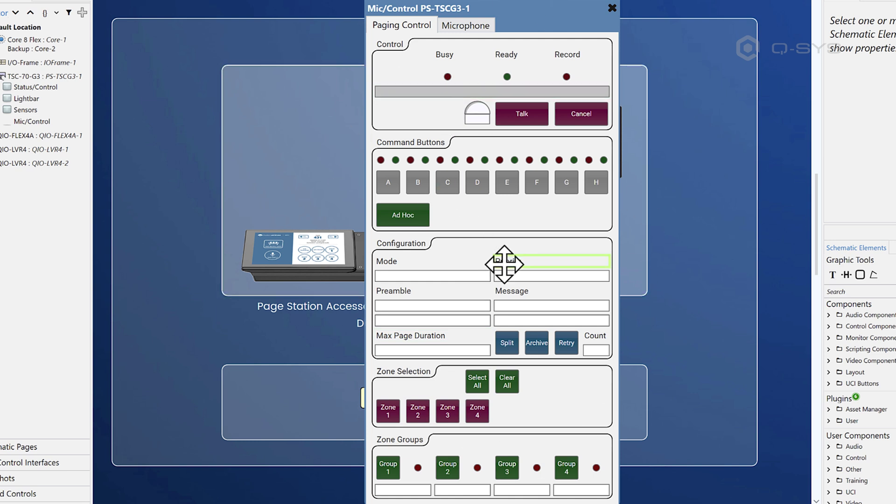
left_click(482, 27)
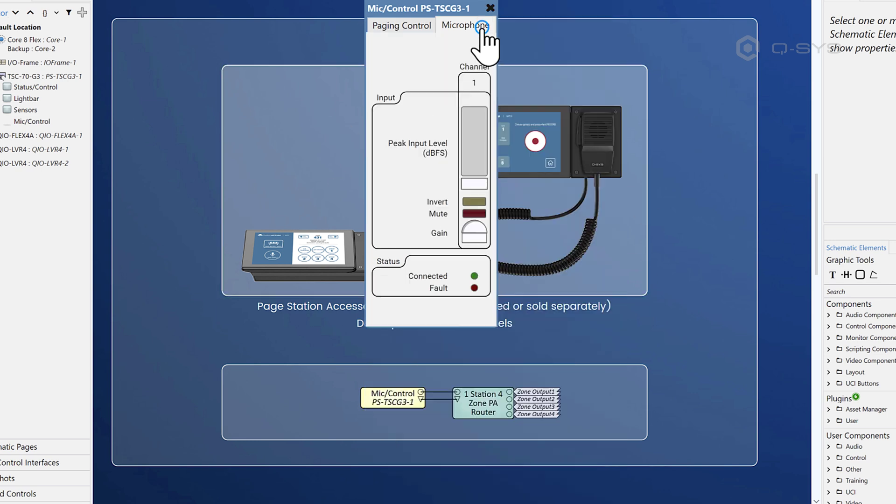
left_click(405, 26)
left_click(612, 8)
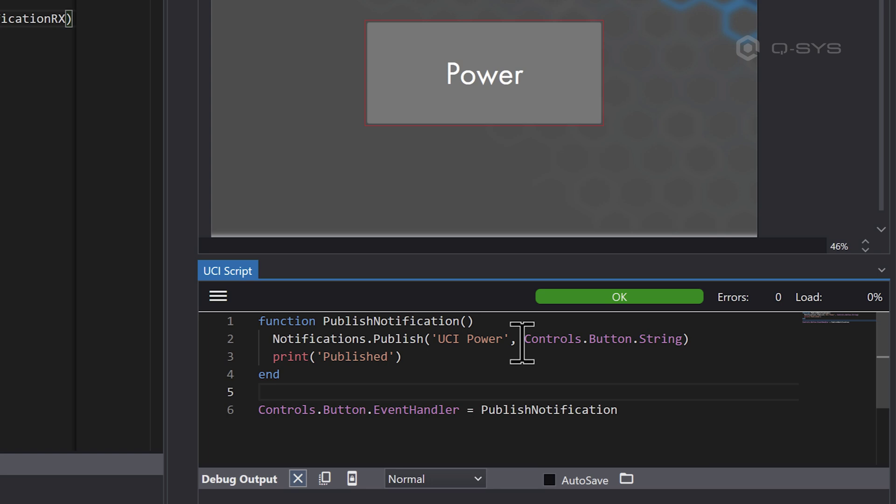
mouse_move(684, 344)
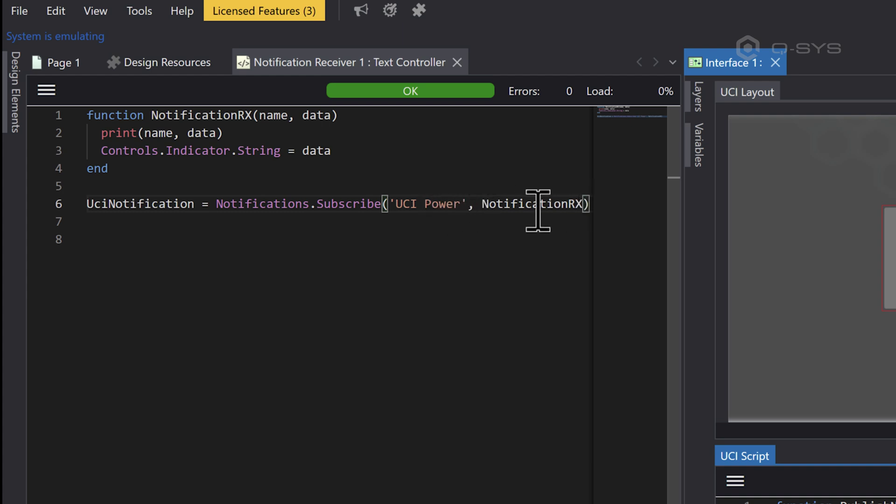
Delete a trailing character on the subscribe line and highlight NotificationRX and 'UCI Power' in the script.
left_click(586, 210)
key("BackSpace")
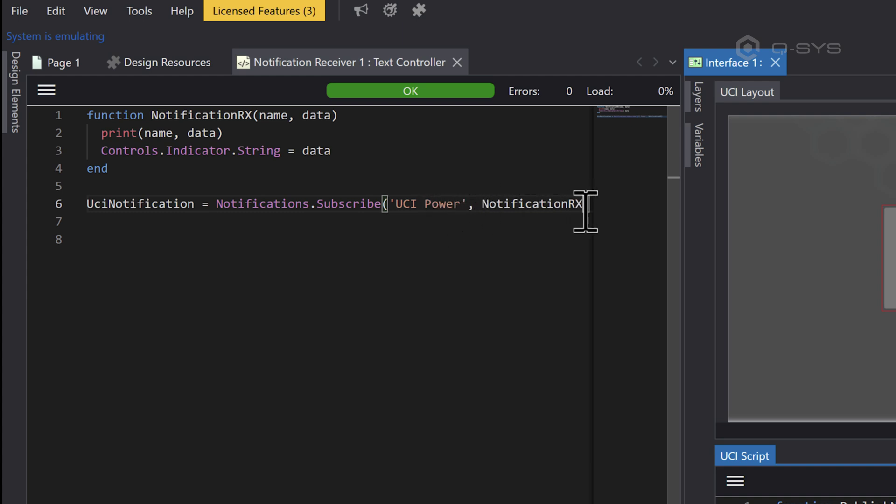
double_click(543, 204)
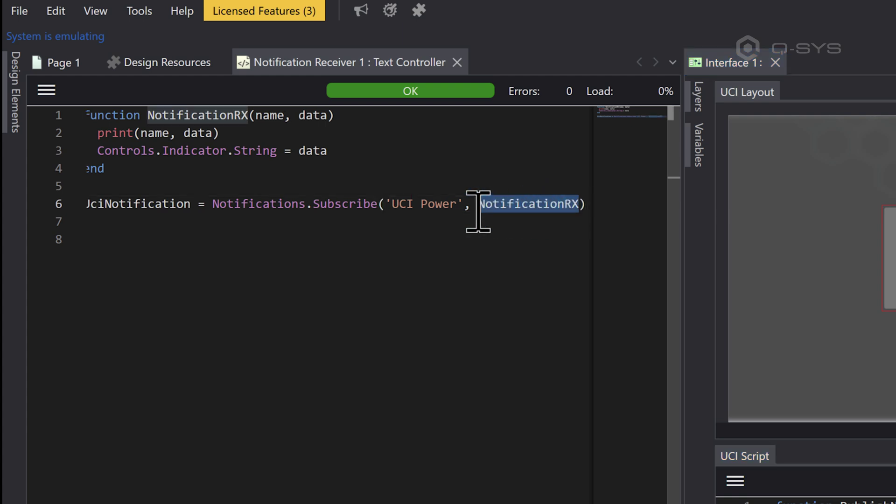
left_click_drag(457, 205, 400, 207)
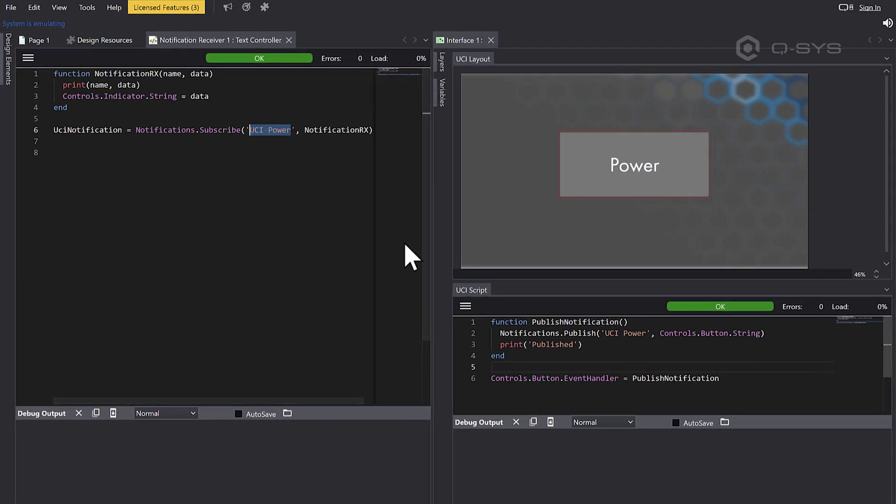
left_click(344, 224)
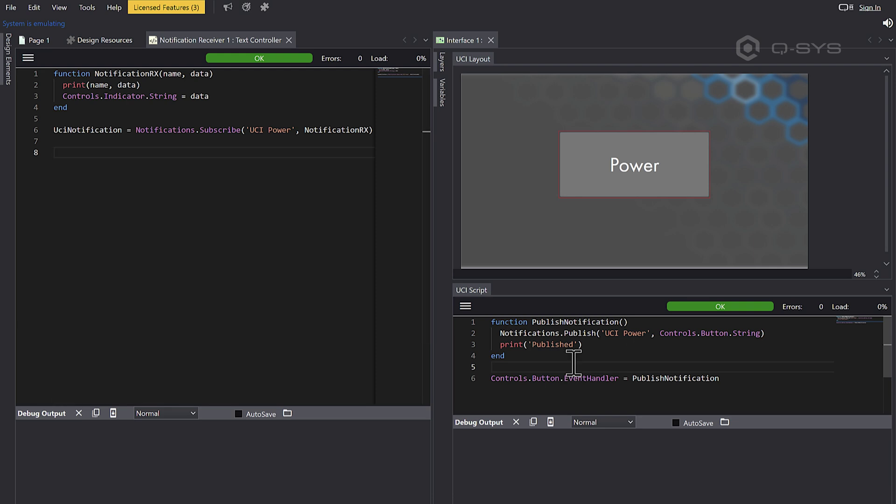
Toggle UCI Power on and off repeatedly to log true/false receipts, then return to Page 1.
left_click(651, 172)
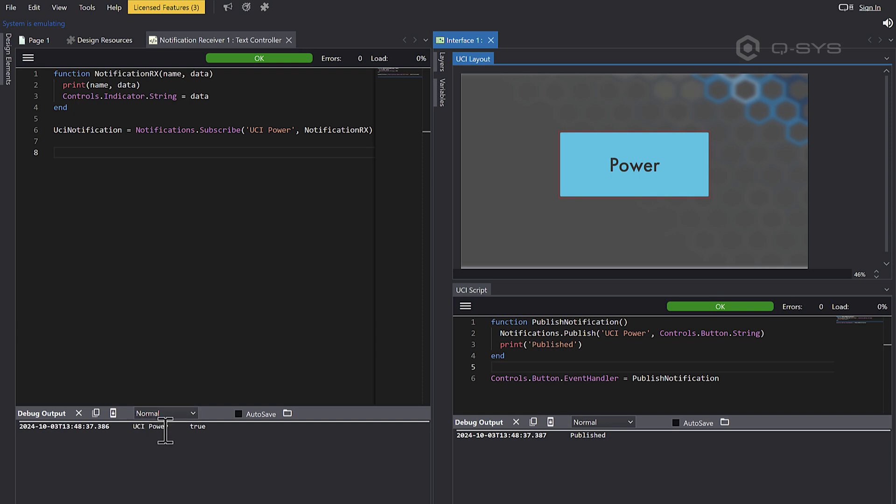
left_click(636, 150)
left_click(636, 149)
left_click(635, 150)
left_click(635, 149)
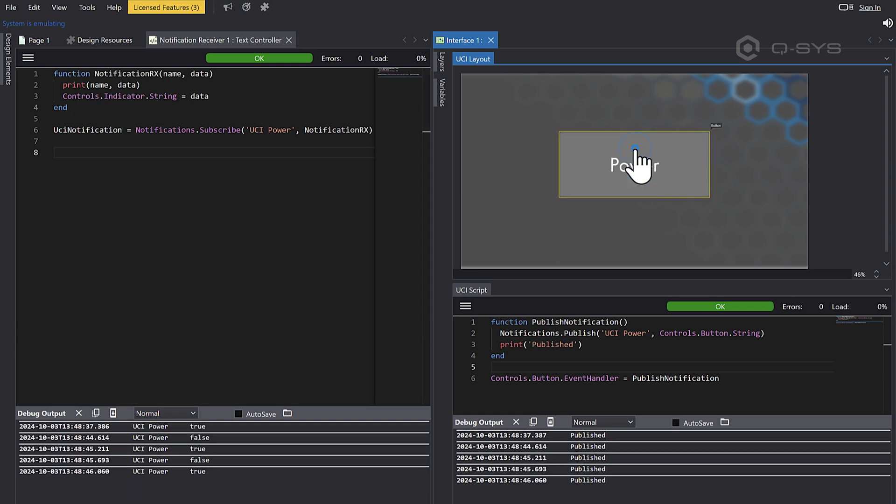
left_click(635, 150)
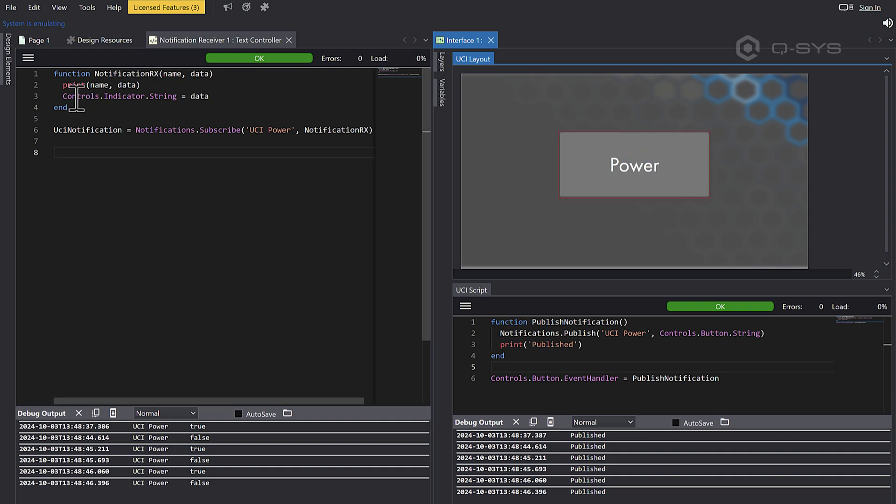
left_click(37, 40)
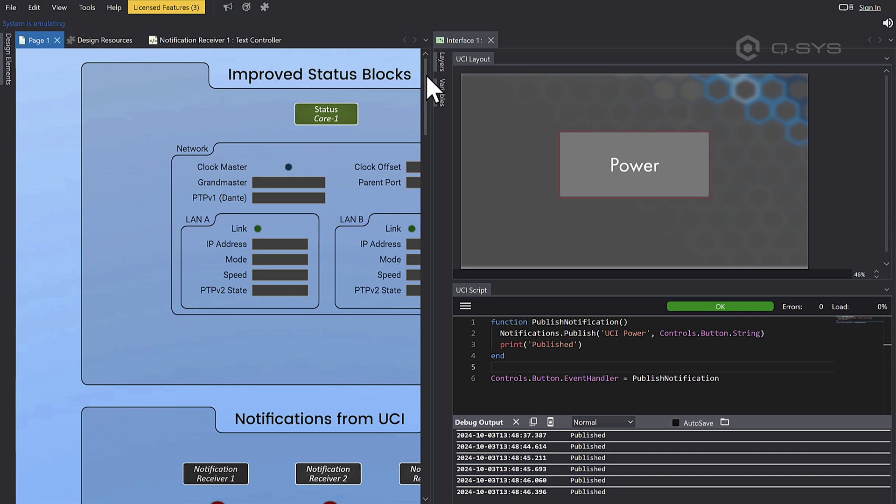
Toggle UCI Power on and off four times, with all three receiver indicators lighting and clearing together.
scroll(427, 100, "down", 5)
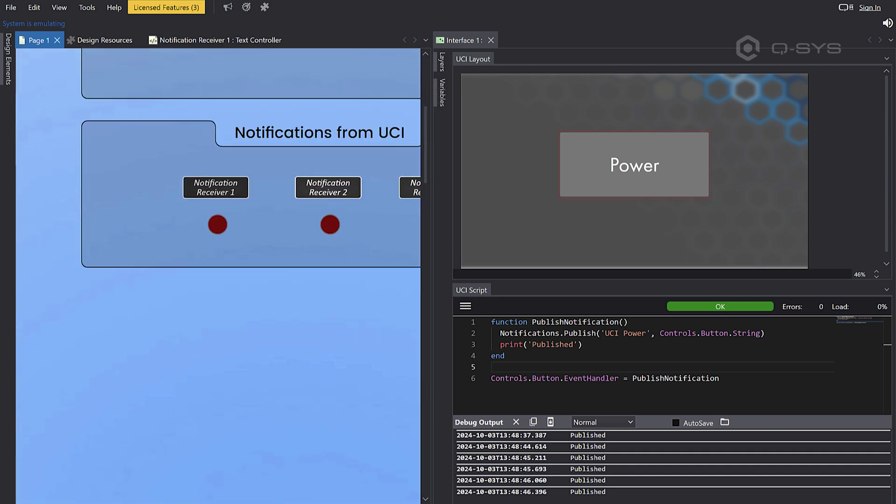
scroll(219, 275, "right", 3)
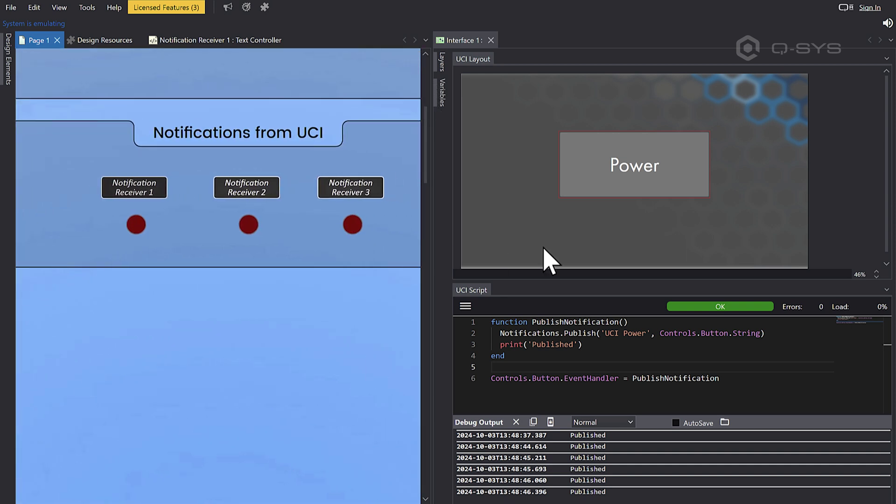
left_click(646, 186)
left_click(690, 173)
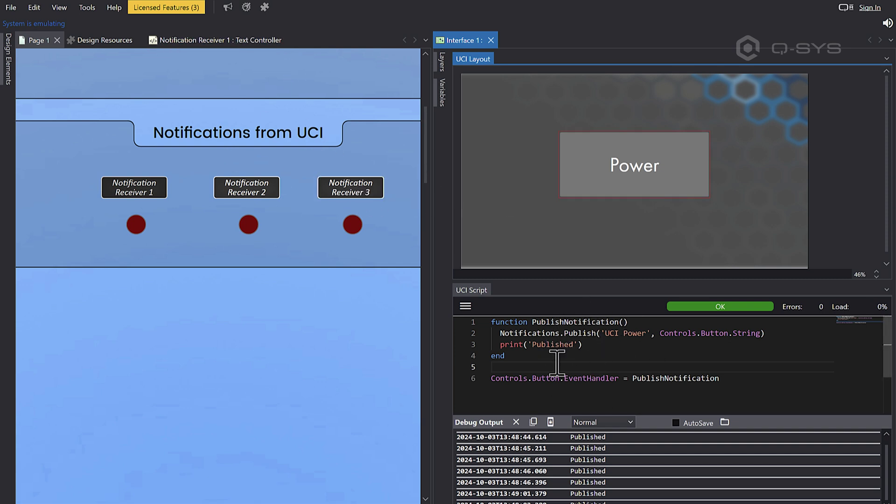
left_click(673, 161)
left_click(673, 161)
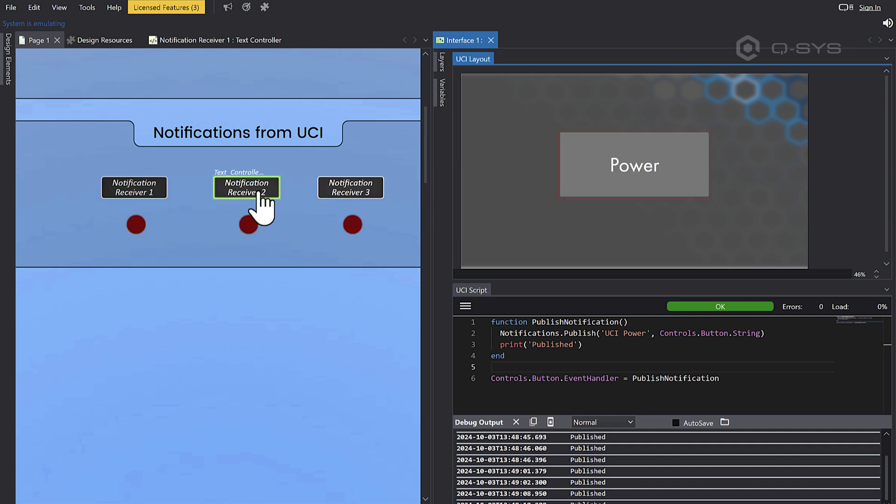
left_click(614, 179)
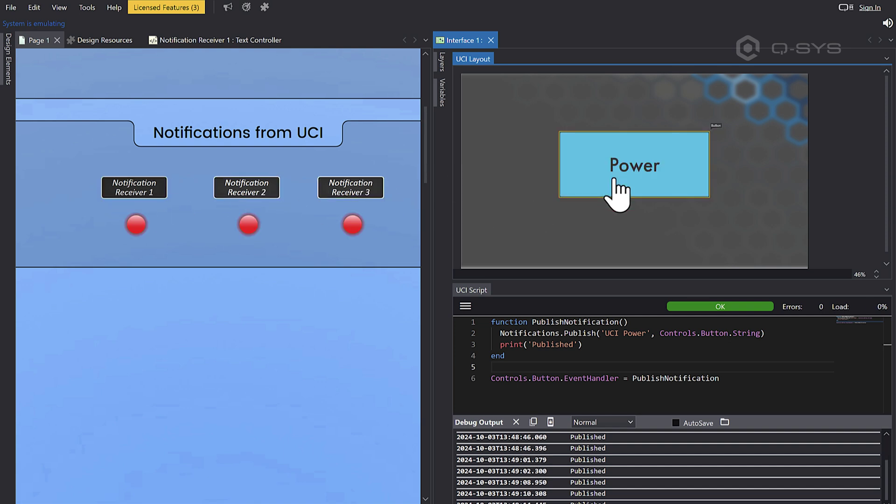
left_click(614, 179)
left_click(614, 179)
left_click(615, 180)
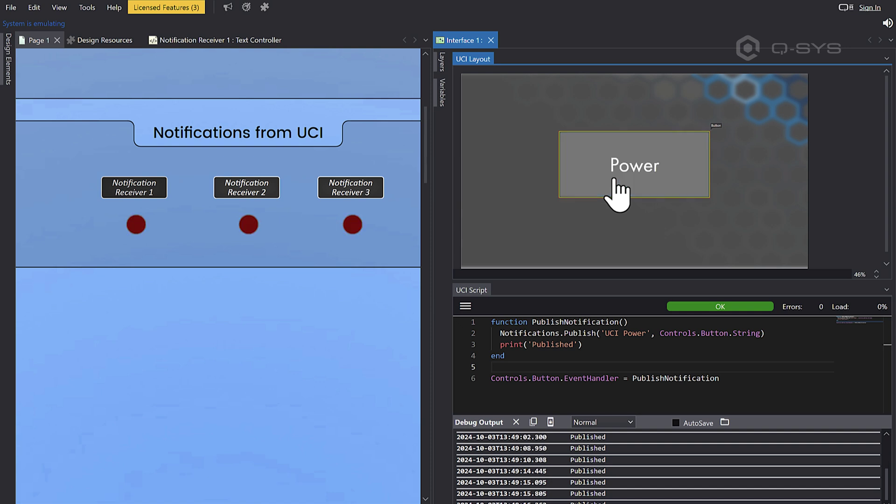